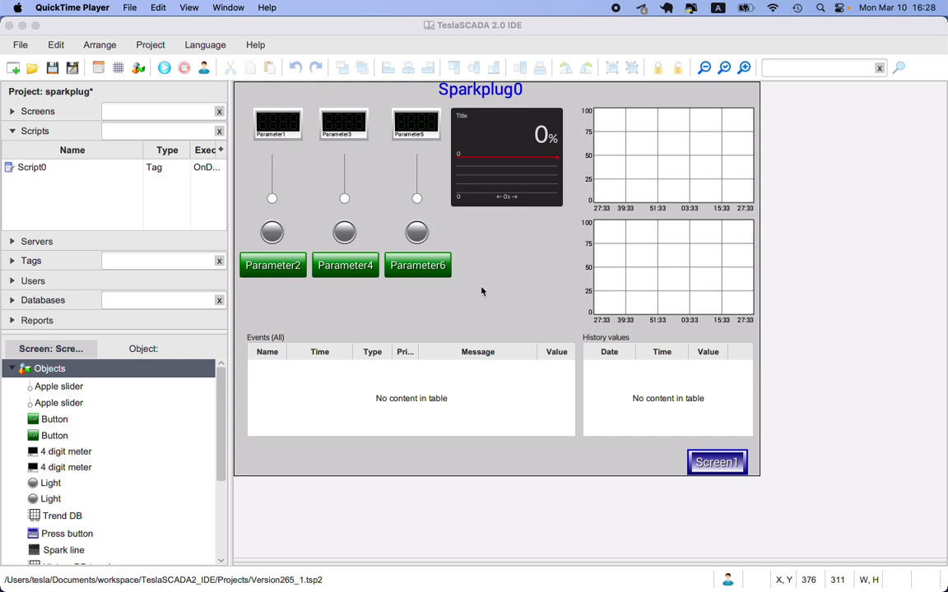
Step: Review the MQTT Publisher settings in the project properties without changing them
left_click(99, 72)
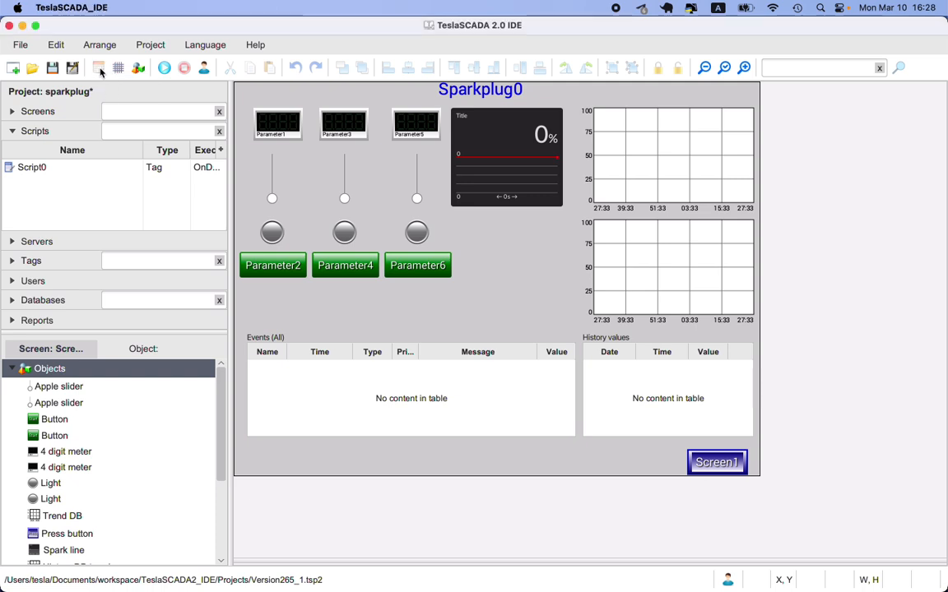
left_click(100, 73)
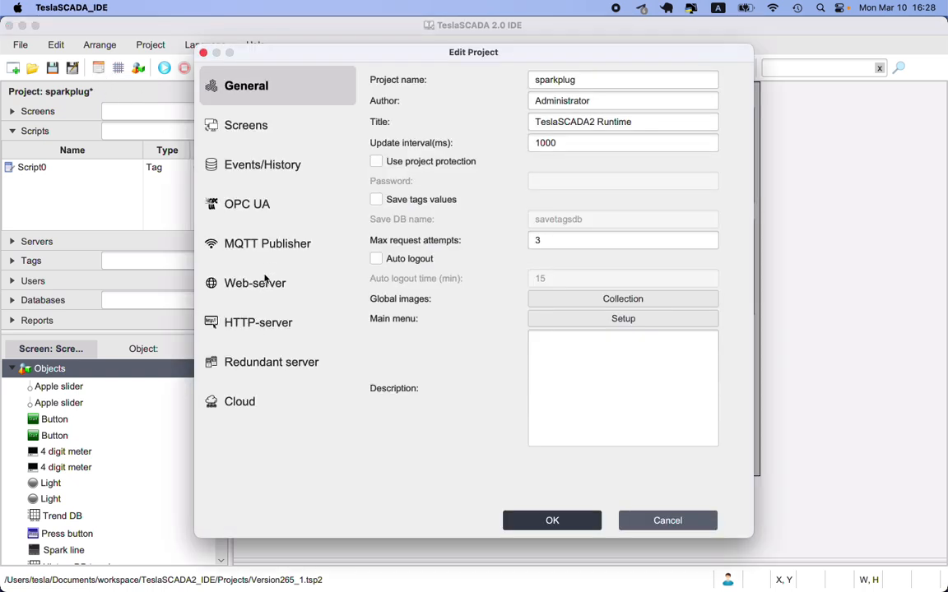
left_click(264, 254)
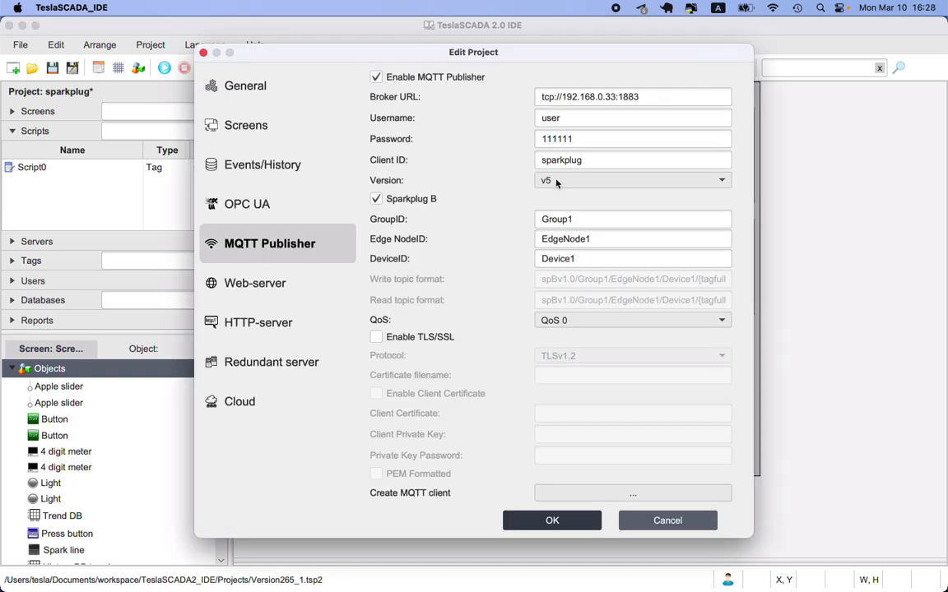
left_click(661, 520)
left_click(24, 241)
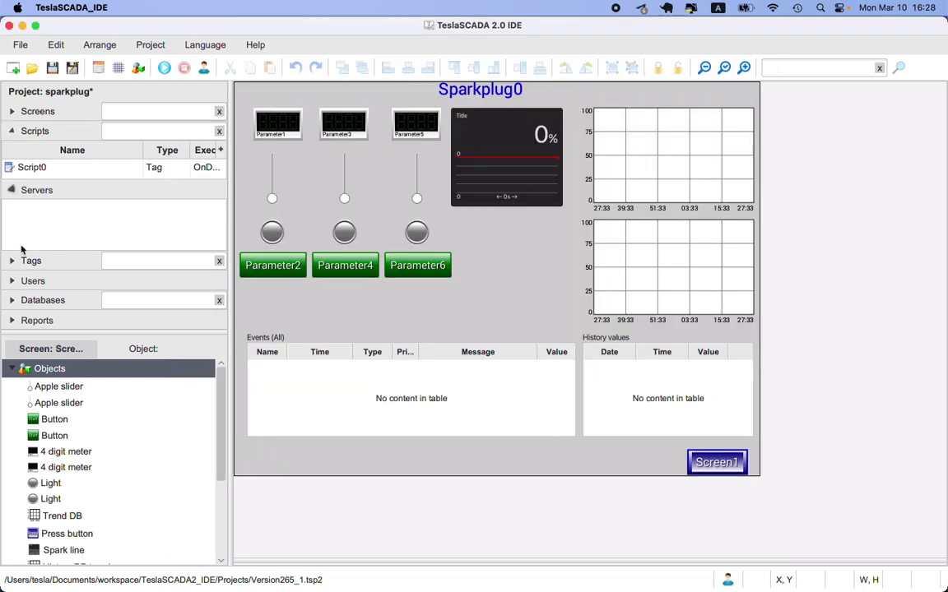
right_click(43, 190)
mouse_move(124, 199)
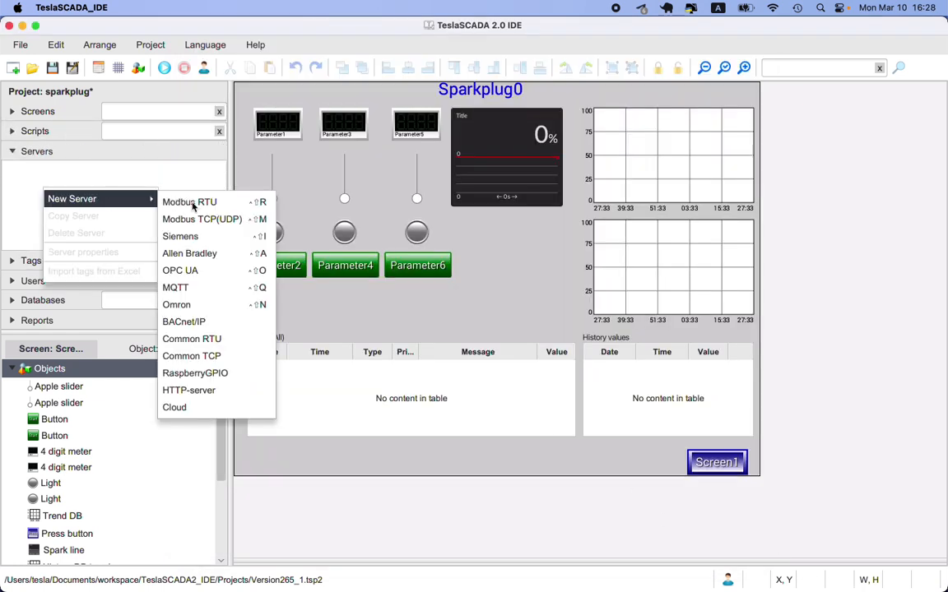
left_click(197, 287)
left_click(610, 245)
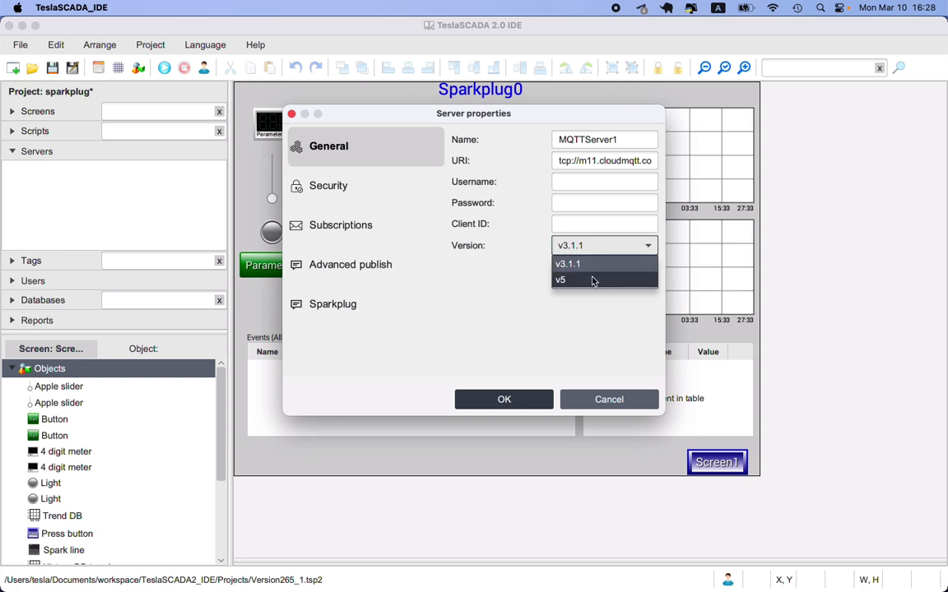
left_click(593, 281)
left_click(598, 397)
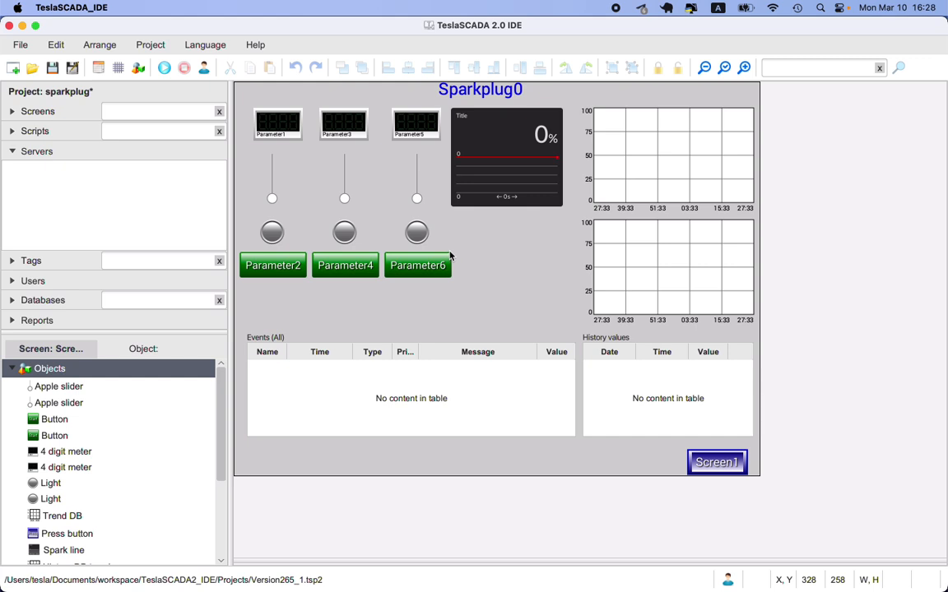
Step: Add a new MQTT server named MQTTServer1 to the project with the default settings
left_click(39, 152)
left_click(49, 153)
right_click(54, 195)
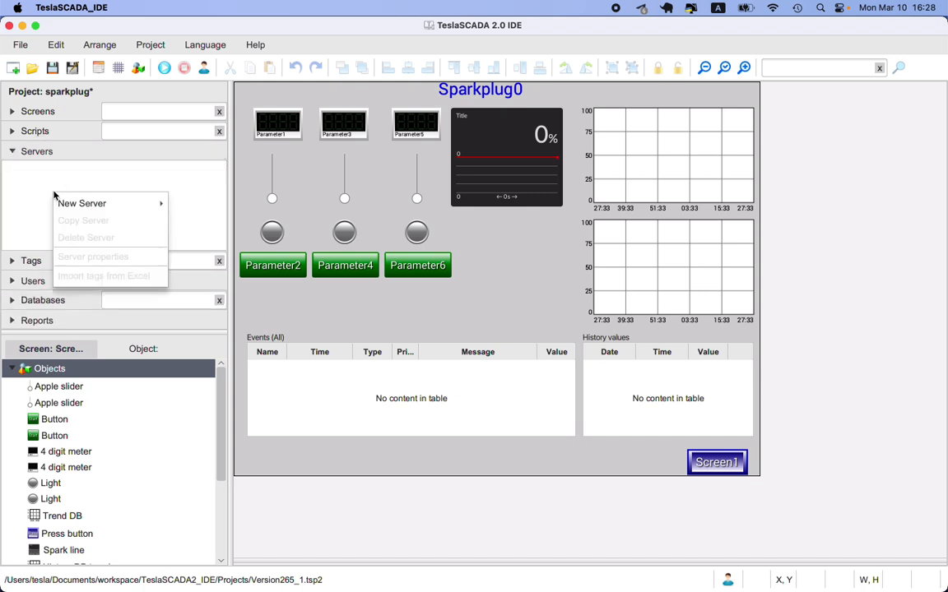
mouse_move(163, 210)
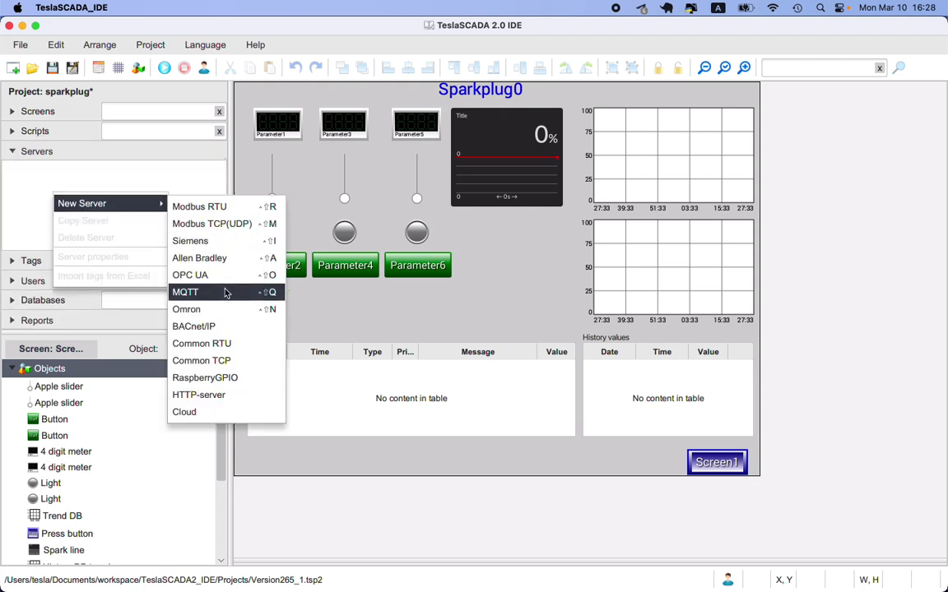
left_click(188, 292)
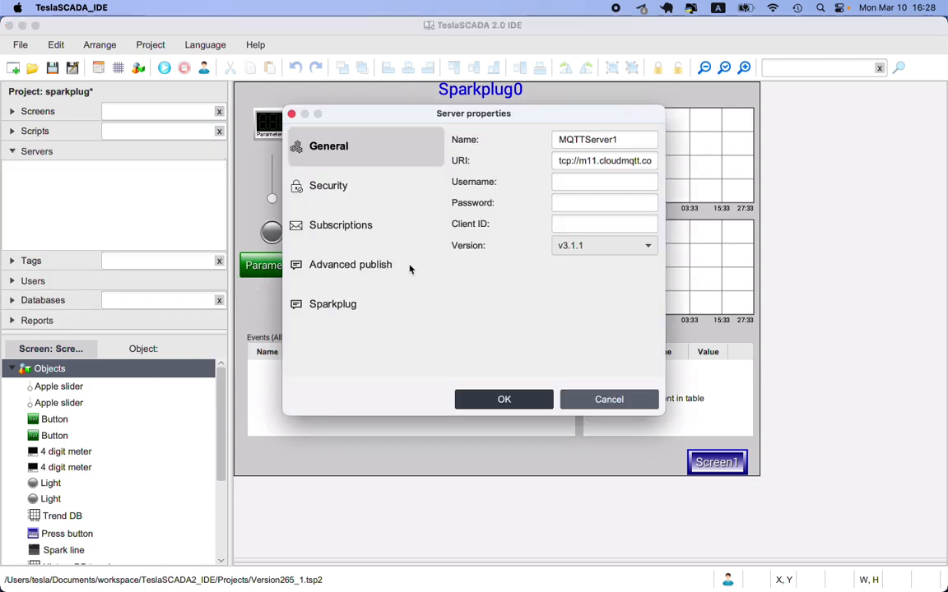
left_click(520, 403)
Step: Set the PV input server of the Parameter5 tag to MQTTServer1
left_click(22, 263)
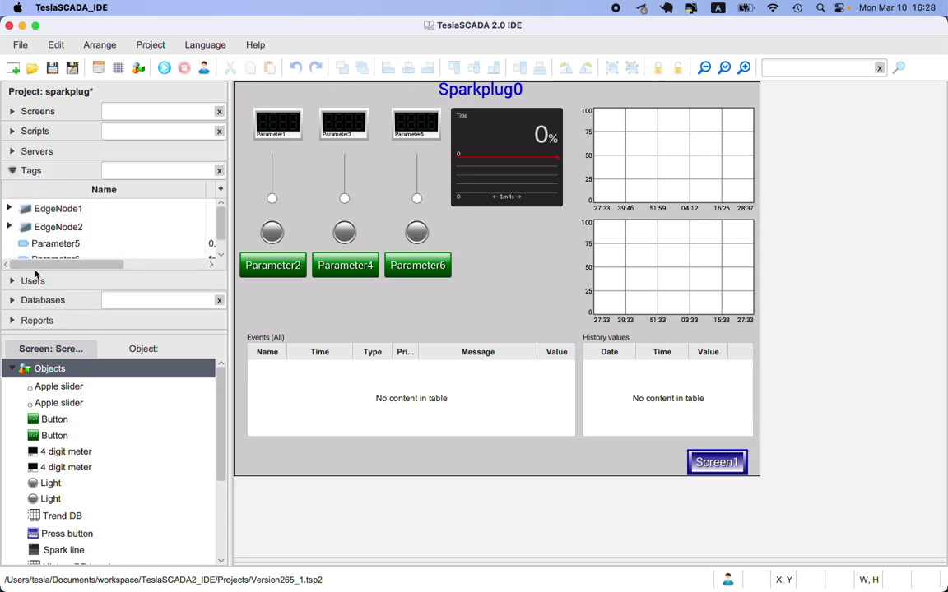
double_click(68, 245)
left_click(605, 320)
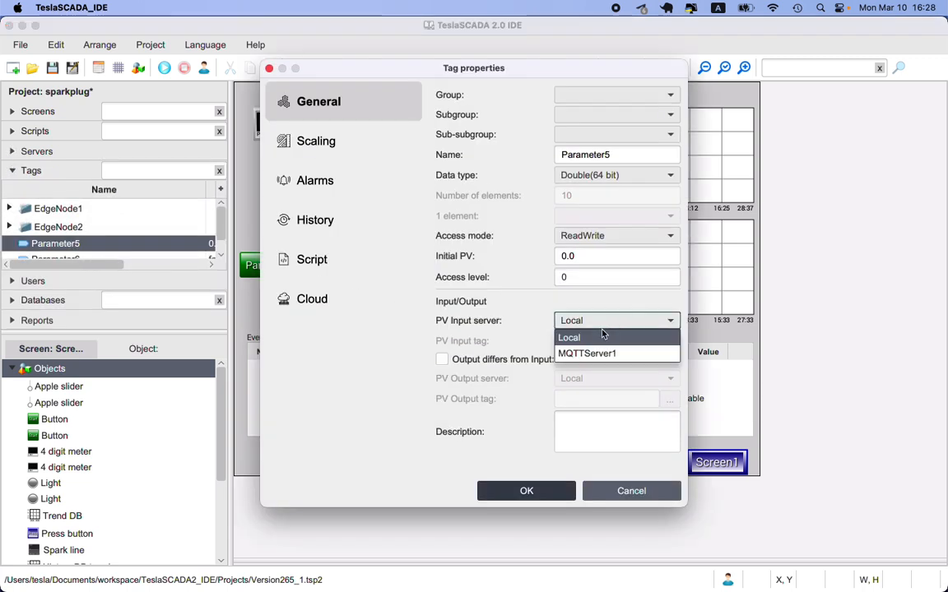
left_click(658, 353)
Step: Try {tagdescription} as the topic in the pointer settings of Parameter5's PV input tag
left_click(668, 341)
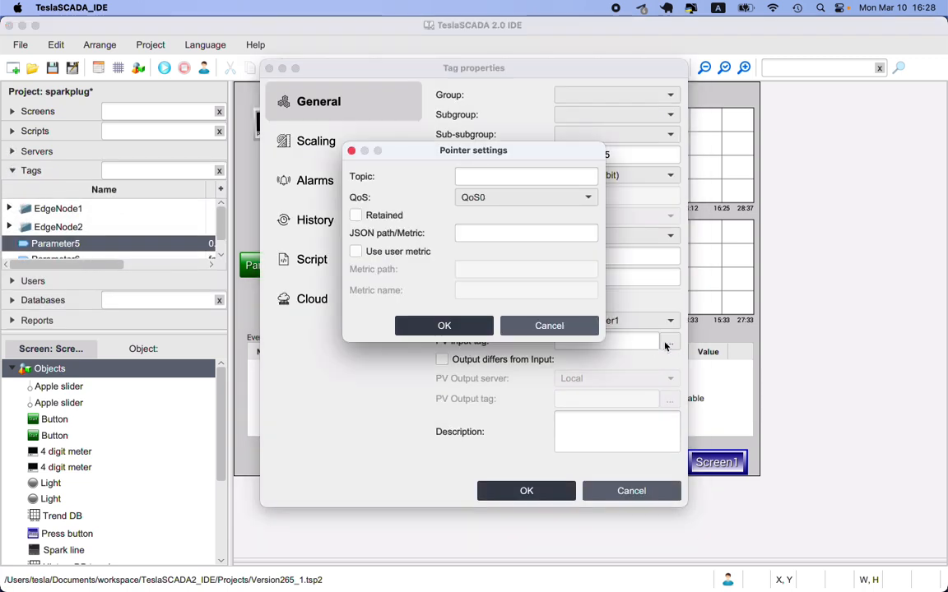
left_click(355, 252)
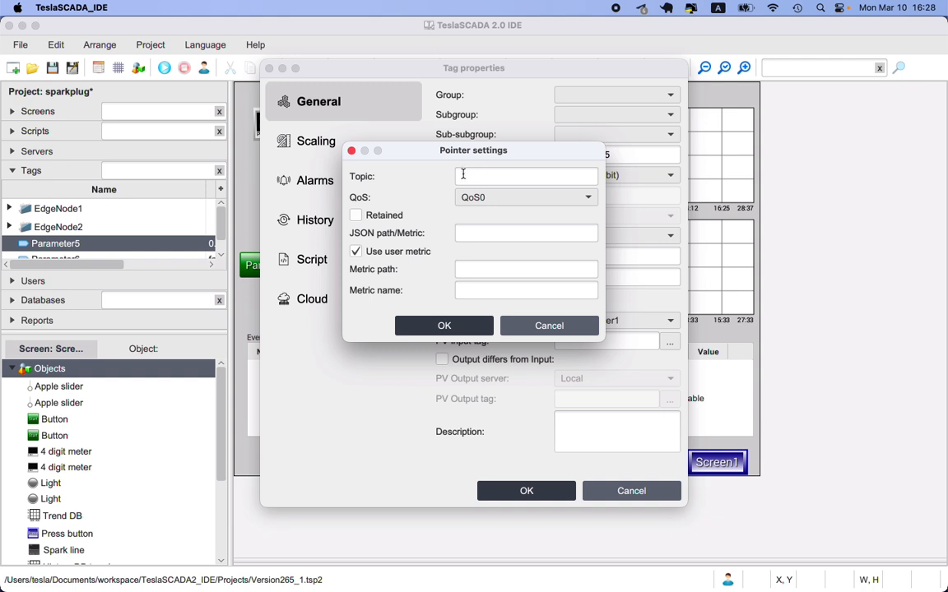
left_click(462, 270)
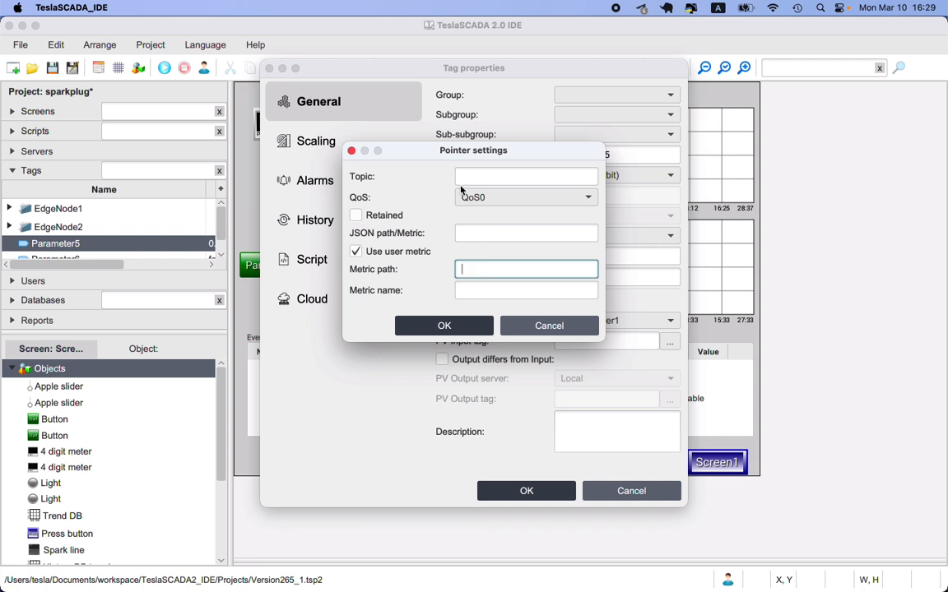
left_click(365, 251)
left_click(479, 179)
type("{tagdesc")
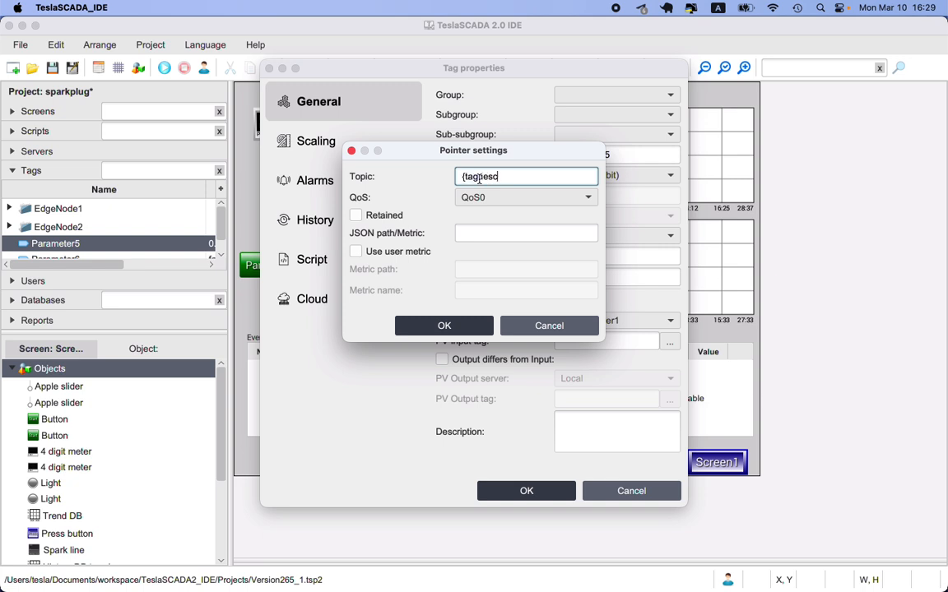
type("ription}")
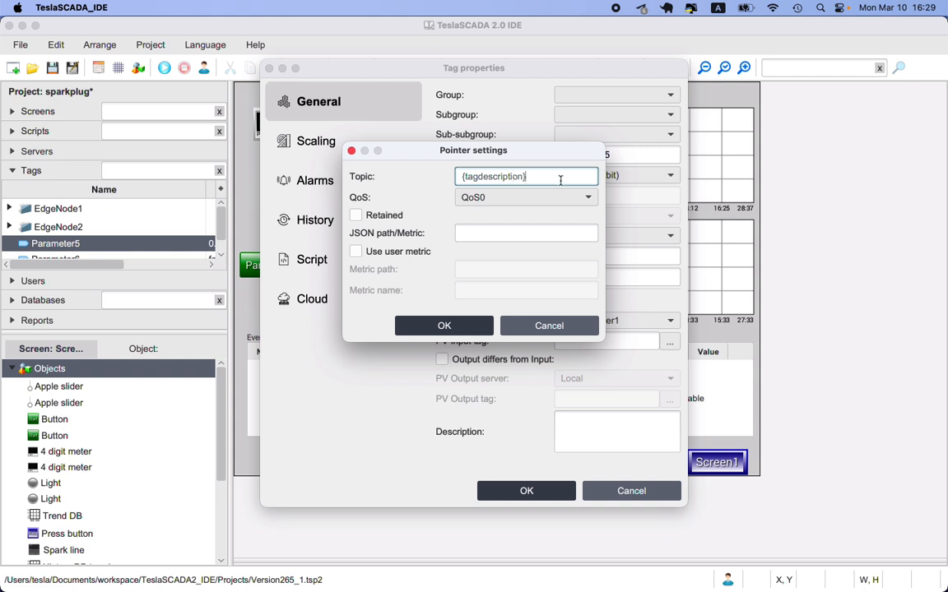
left_click_drag(560, 178, 390, 173)
key("BackSpace")
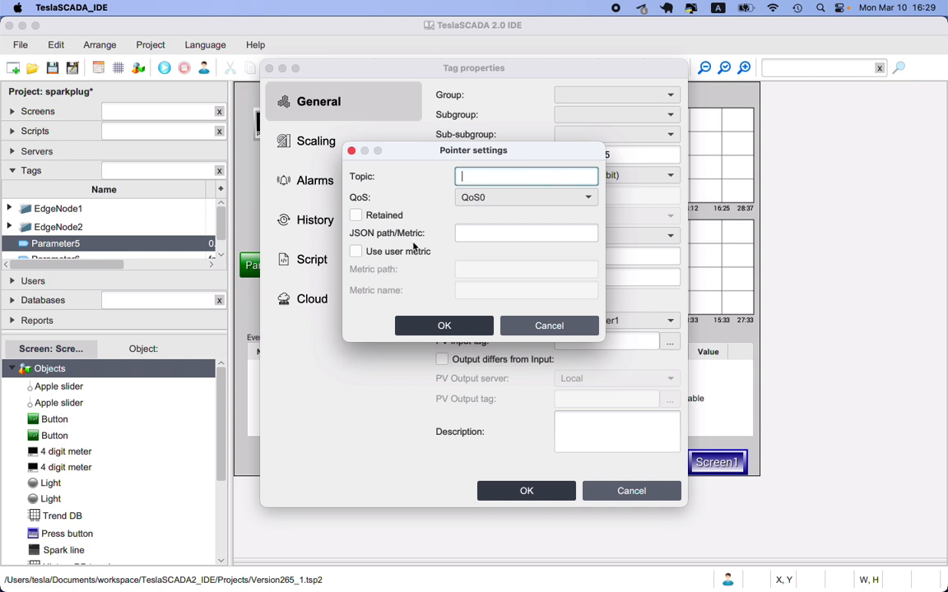
Step: Try a user metric with the metric name {tagvalue} in the pointer settings, then discard the pointer settings
left_click(359, 252)
left_click(501, 293)
type("{tagvalue}")
key("BackSpace")
key("BackSpace")
key("BackSpace")
key("BackSpace")
key("BackSpace")
key("BackSpace")
key("BackSpace")
key("BackSpace")
key("BackSpace")
key("BackSpace")
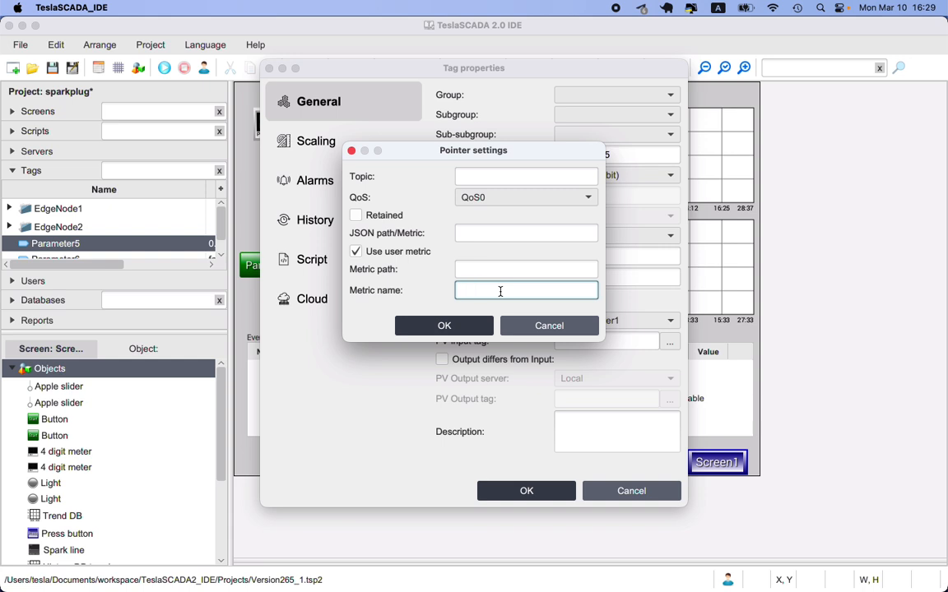
left_click(527, 326)
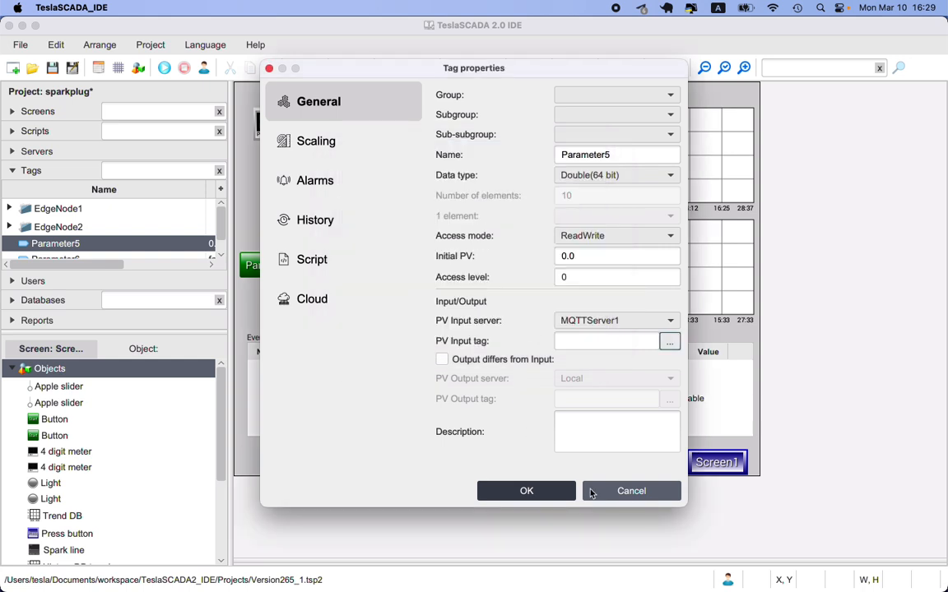
Step: Apply the changed properties of the Parameter5 tag
left_click(566, 491)
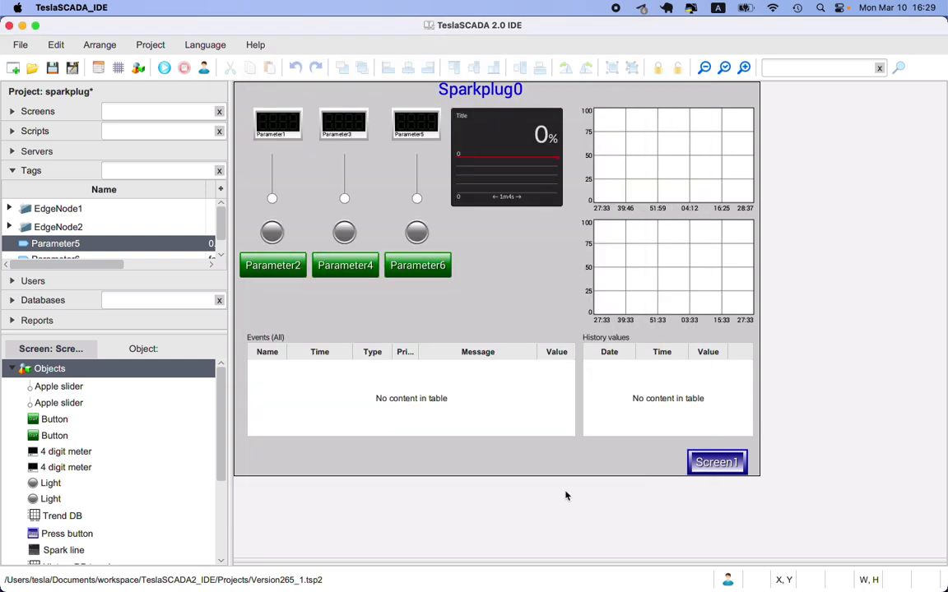
Step: Review the Auto refresh option in the properties of the upper Trend DB object without changing it
left_click(631, 178)
double_click(632, 179)
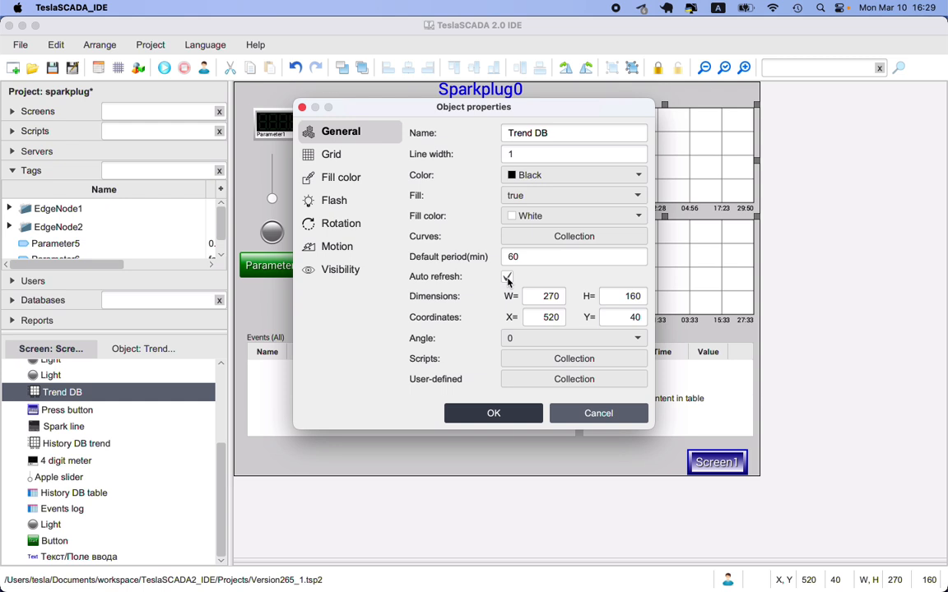
left_click(599, 413)
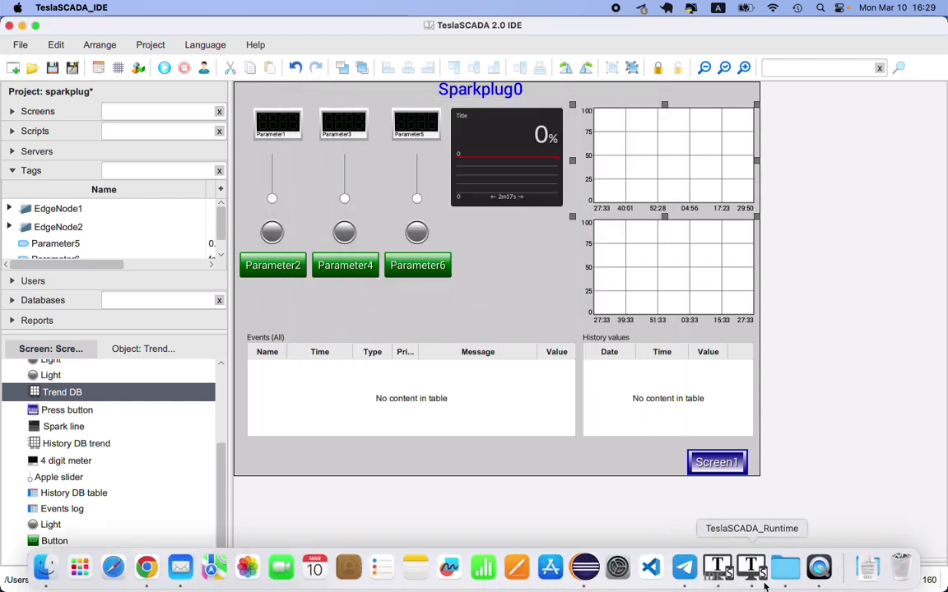
Step: Switch to TeslaSCADA Runtime and move the sliders to about 25.60 for Parameter1 and 67.04 for Parameter3
left_click(754, 572)
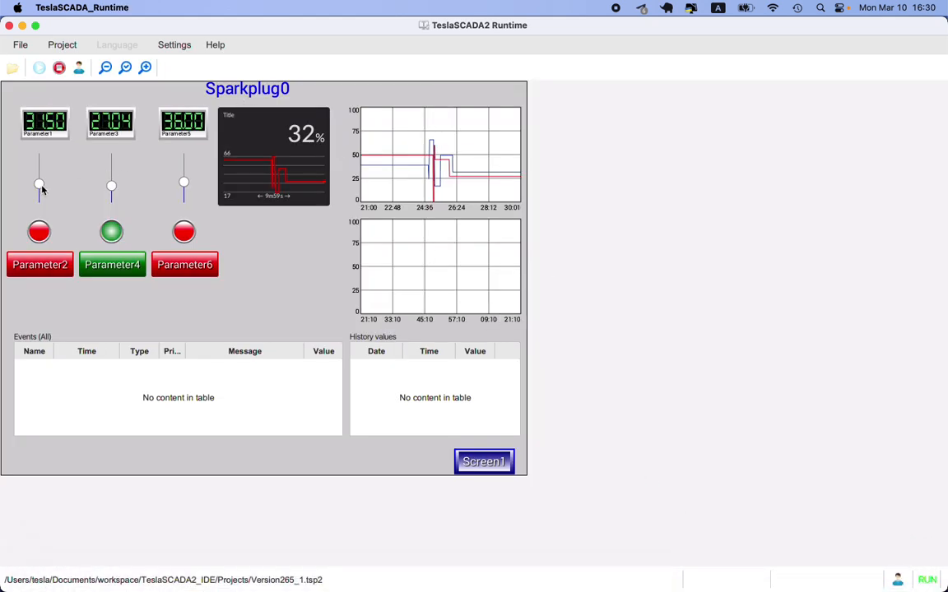
mouse_move(40, 185)
left_mouse_down()
mouse_move(40, 174)
mouse_move(38, 183)
left_mouse_up()
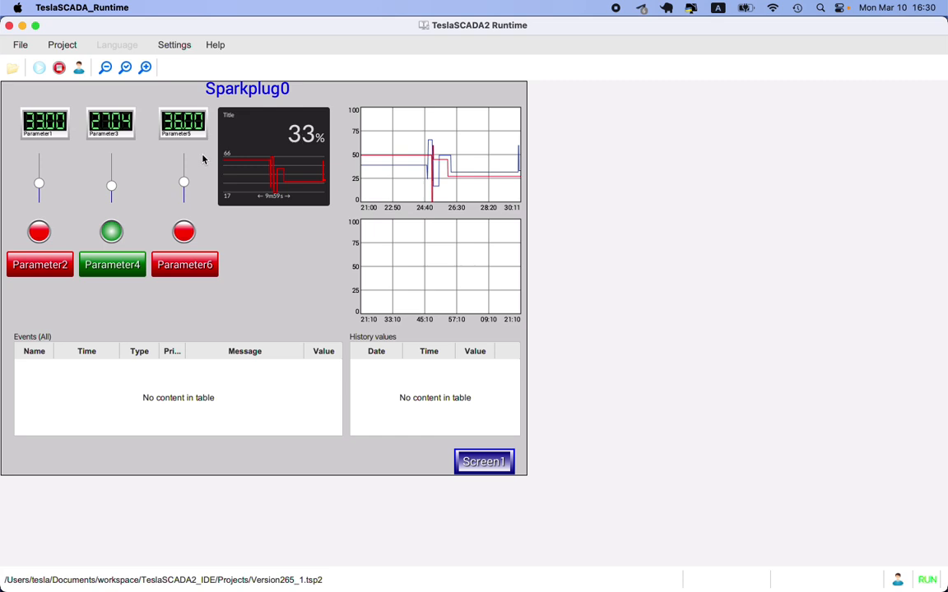
left_click_drag(111, 185, 111, 168)
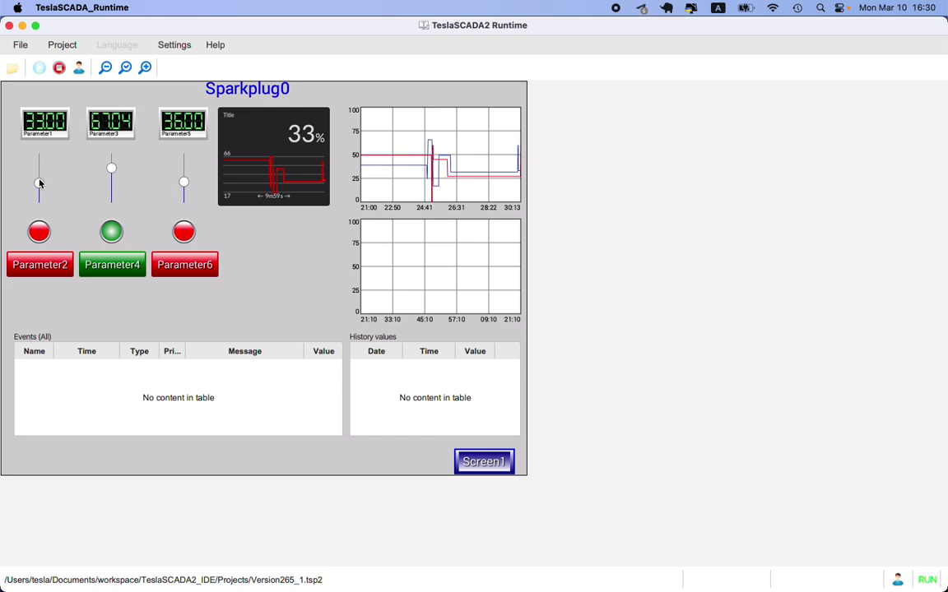
left_click_drag(41, 184, 41, 189)
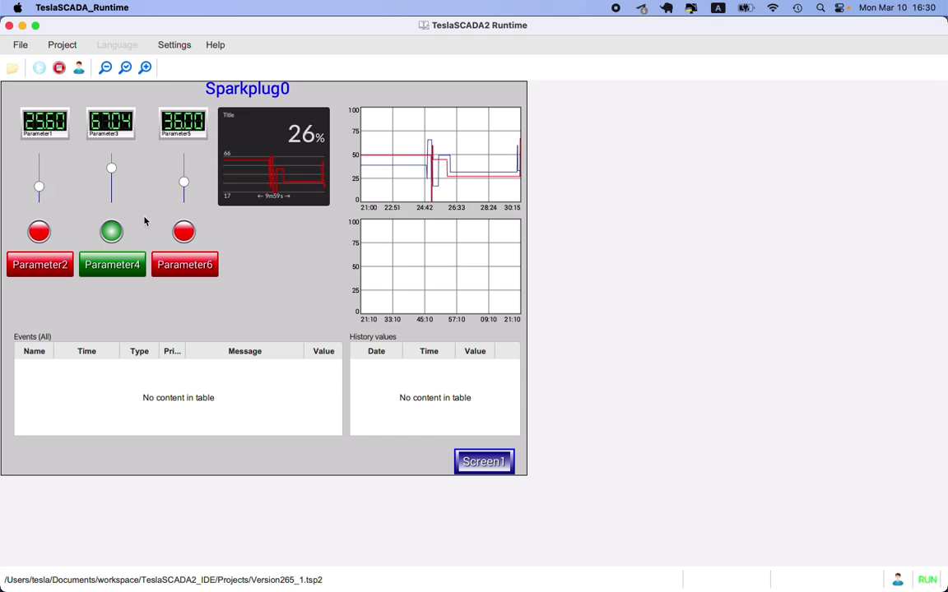
Step: Switch to TeslaSCADA IDE and open the project Version265_2.tsp2
left_click(709, 568)
left_click(32, 68)
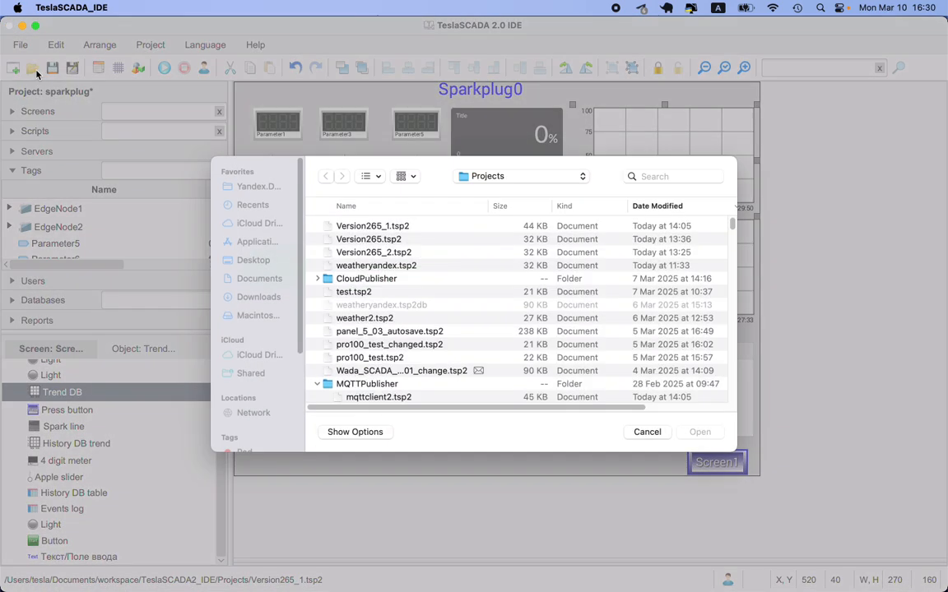
double_click(362, 252)
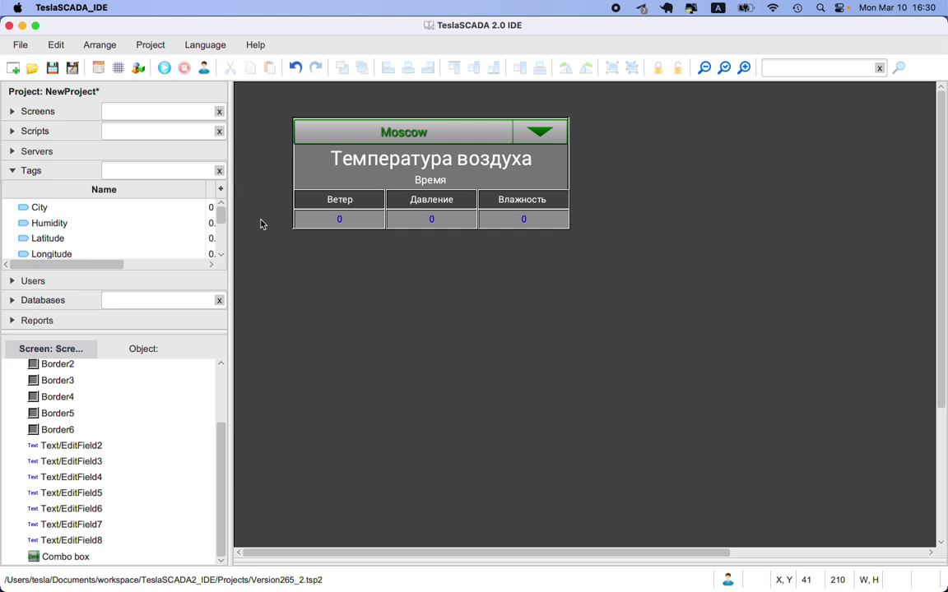
Step: Open Script0 and examine its httpgetcreate, httpgetaddheader, httpgetexecute and httpgetgetvalue calls
left_click(12, 131)
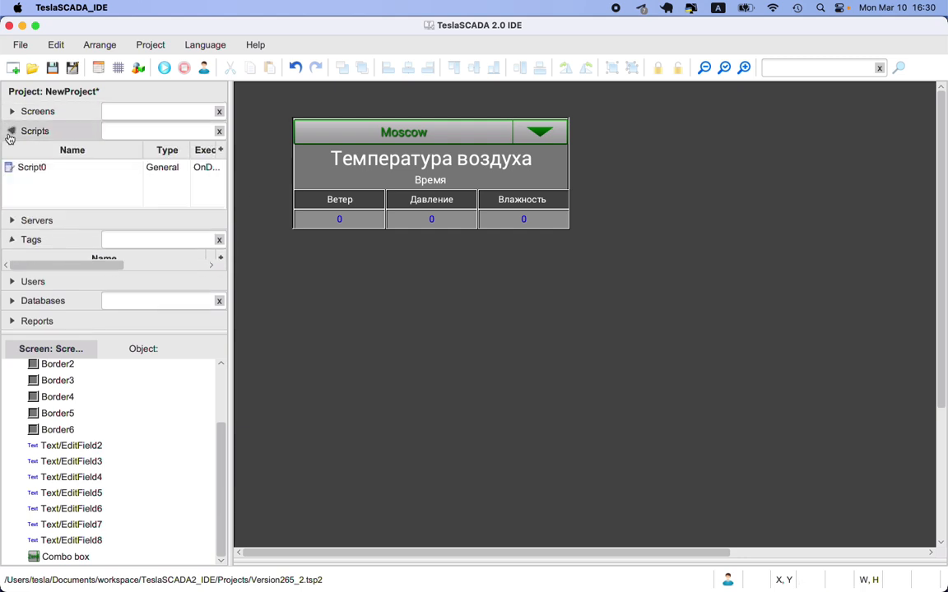
double_click(35, 167)
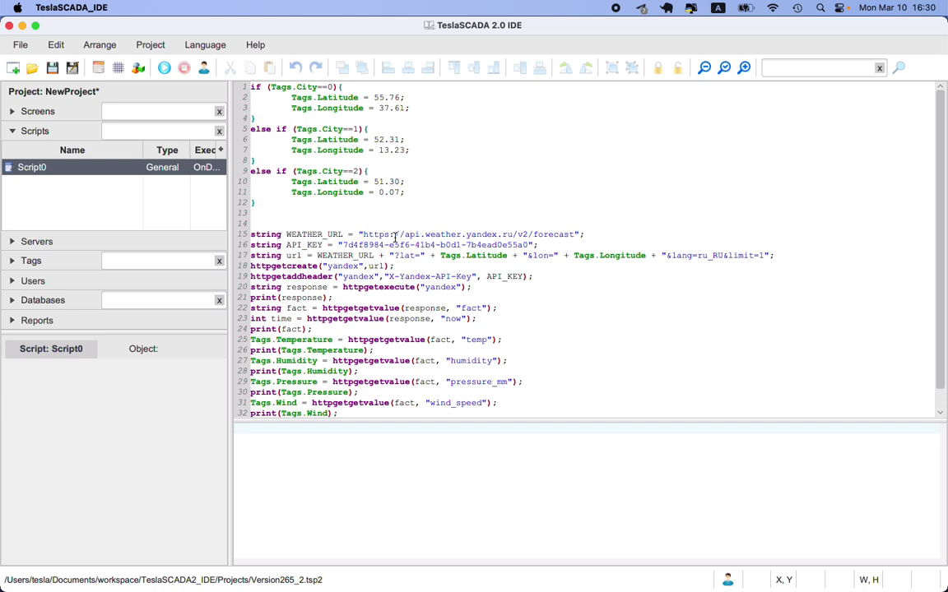
left_click_drag(252, 266, 316, 266)
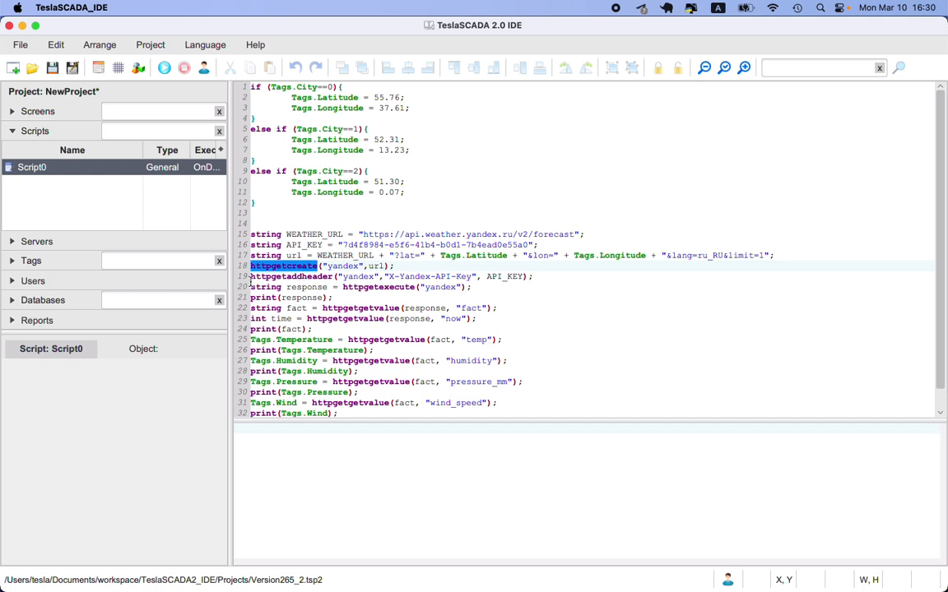
left_click_drag(249, 277, 332, 277)
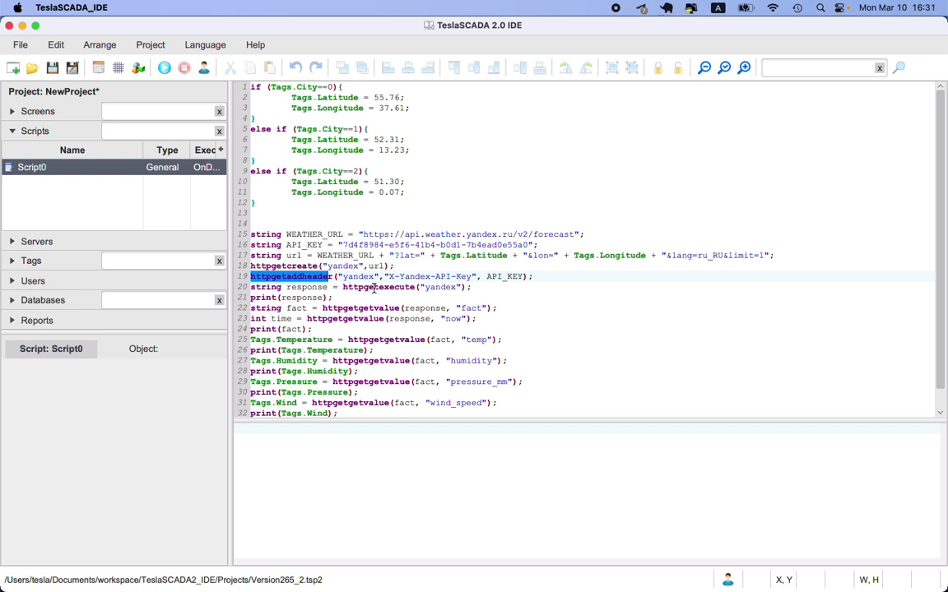
left_click_drag(343, 287, 417, 287)
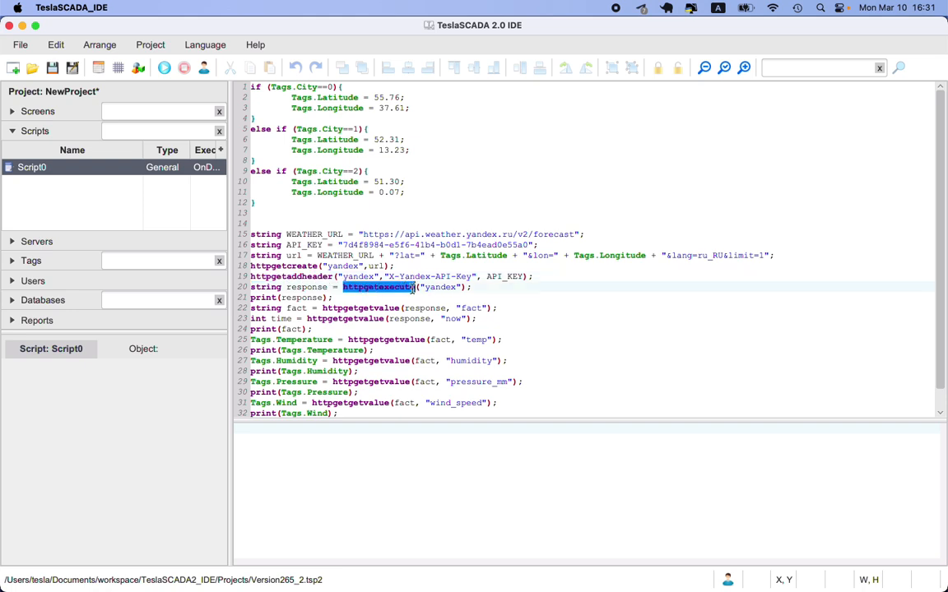
left_click_drag(323, 308, 400, 308)
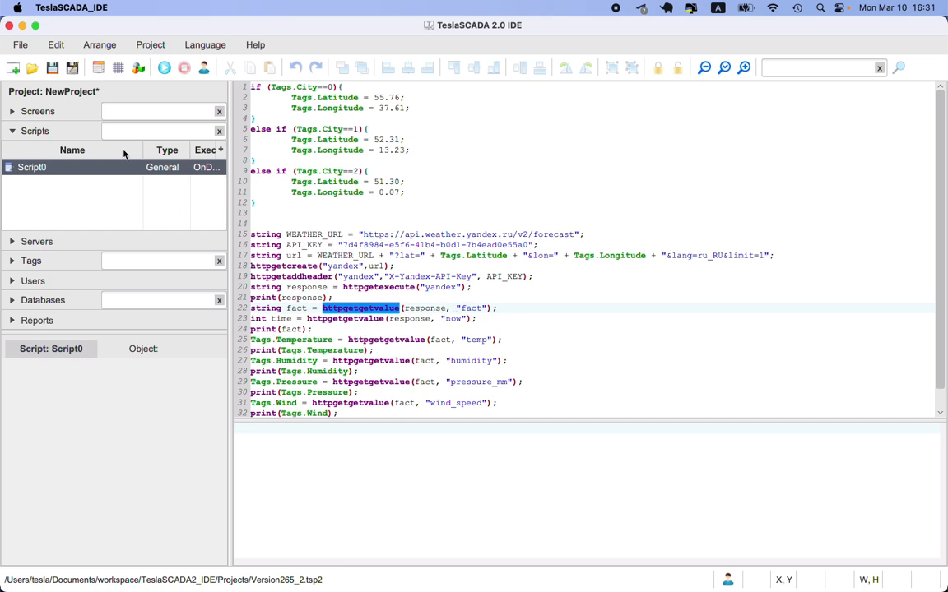
Step: Open Screen0 with the weather panel and start the project simulation
left_click(14, 113)
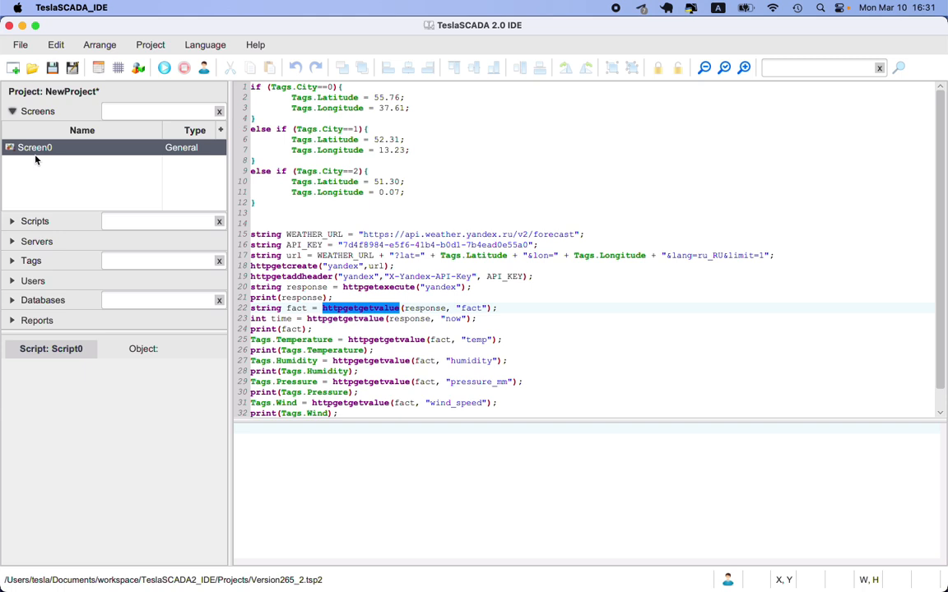
double_click(34, 151)
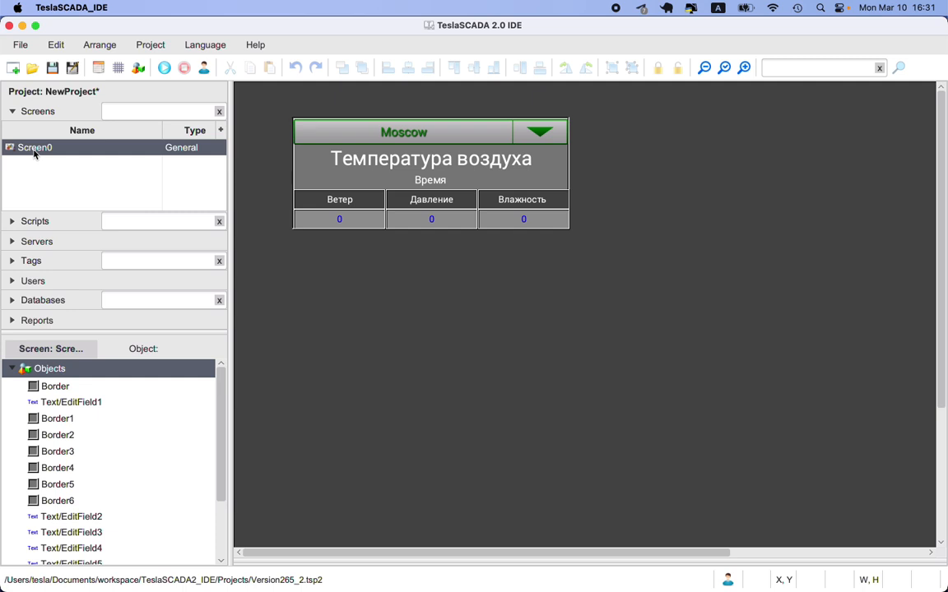
left_click(165, 72)
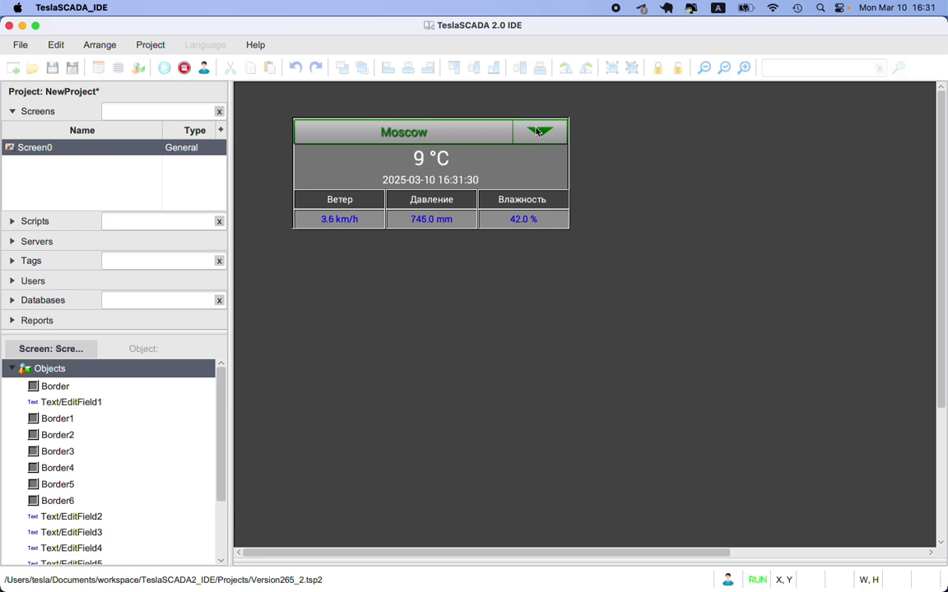
Step: Switch the city in the running weather panel to Berlin, followed by London
left_click(481, 132)
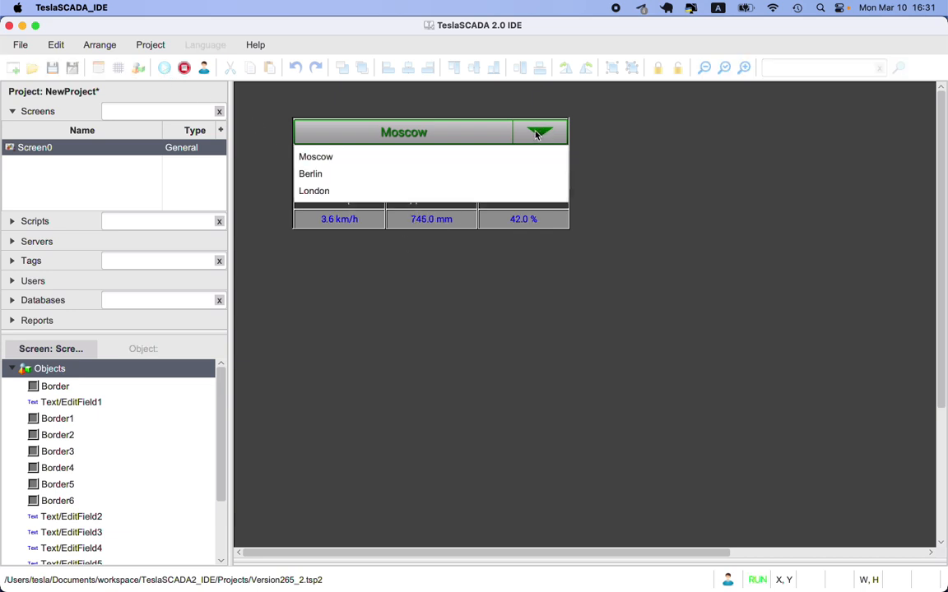
left_click(474, 174)
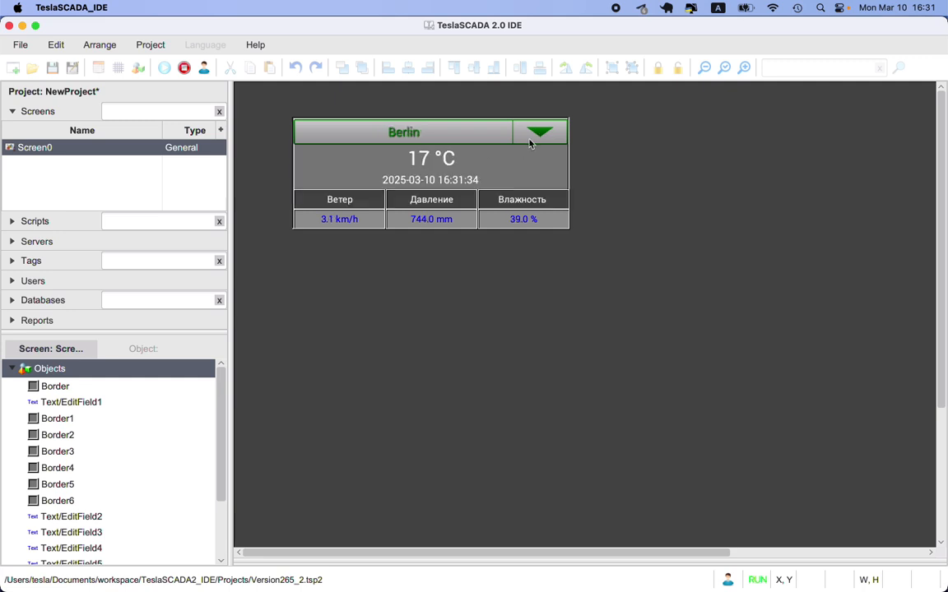
left_click(536, 134)
left_click(508, 190)
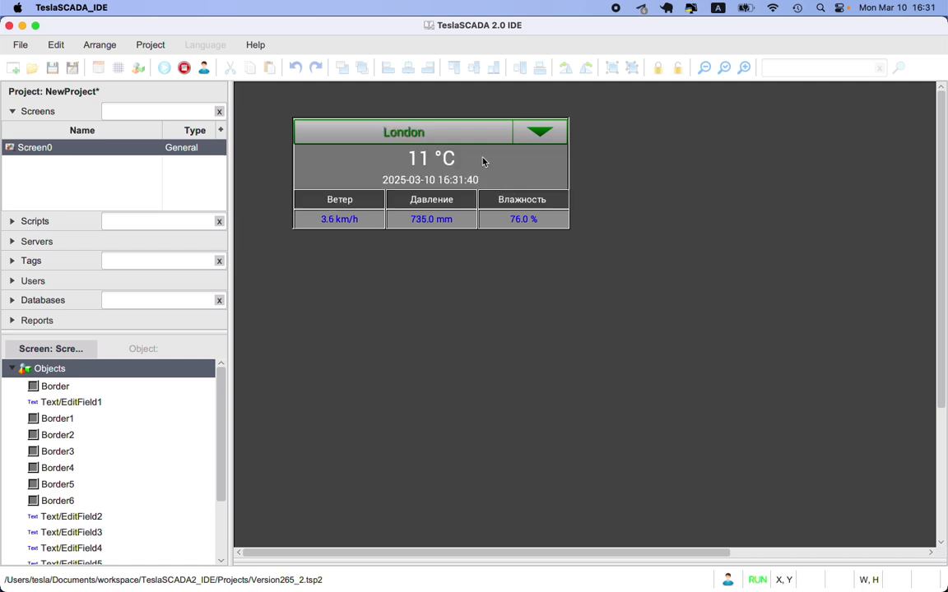
Step: Stop the simulation and open Script0 to examine the output printed by its HTTP GET calls
left_click(185, 67)
left_click(35, 221)
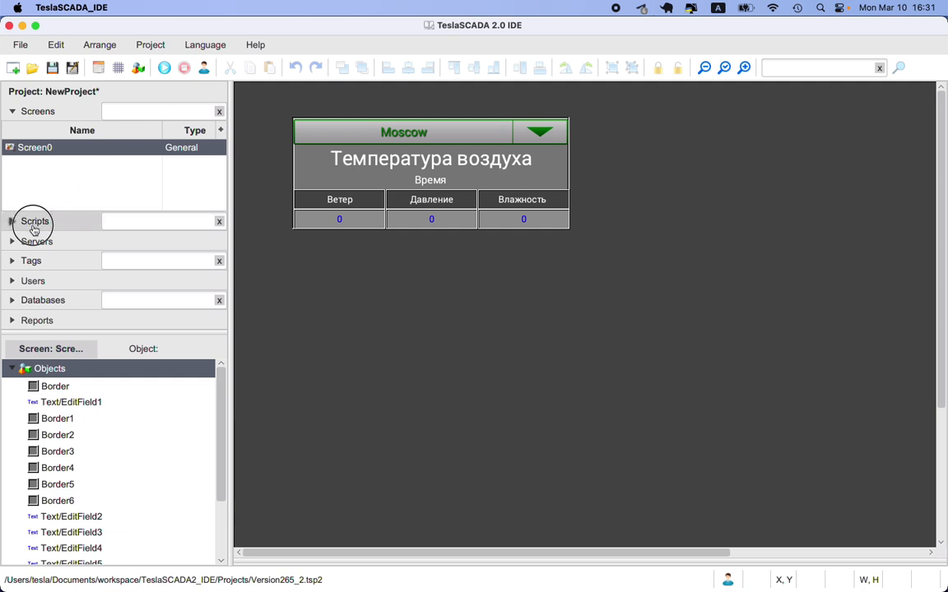
double_click(28, 167)
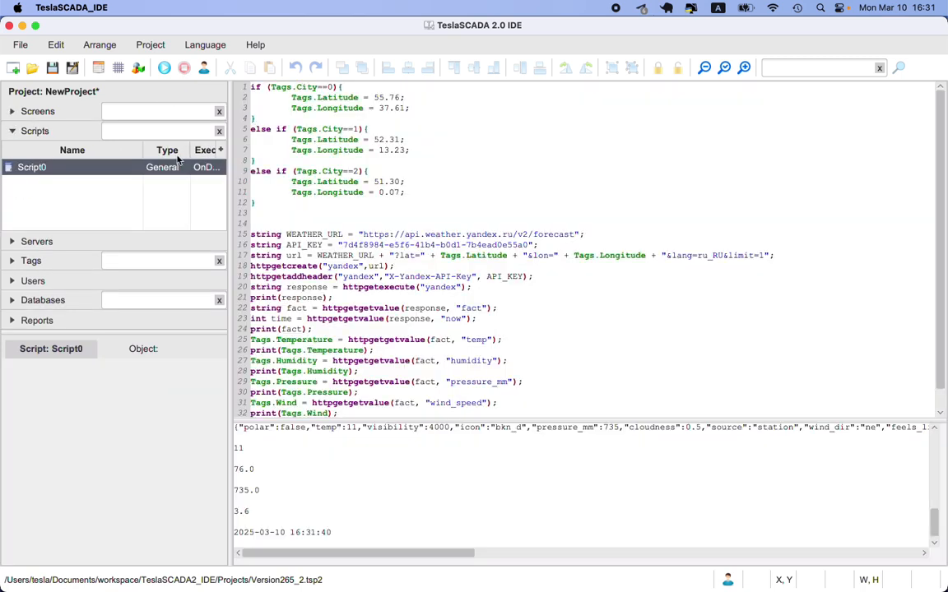
Step: Return to Screen0, run the simulation again to check the weather panel, and stop it
left_click(12, 112)
double_click(27, 146)
left_click(165, 71)
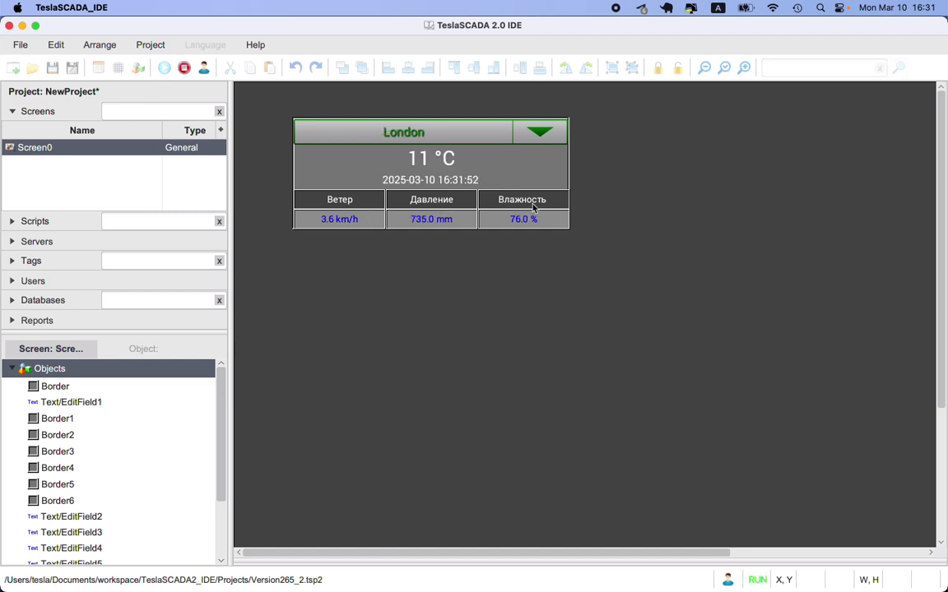
left_click(183, 69)
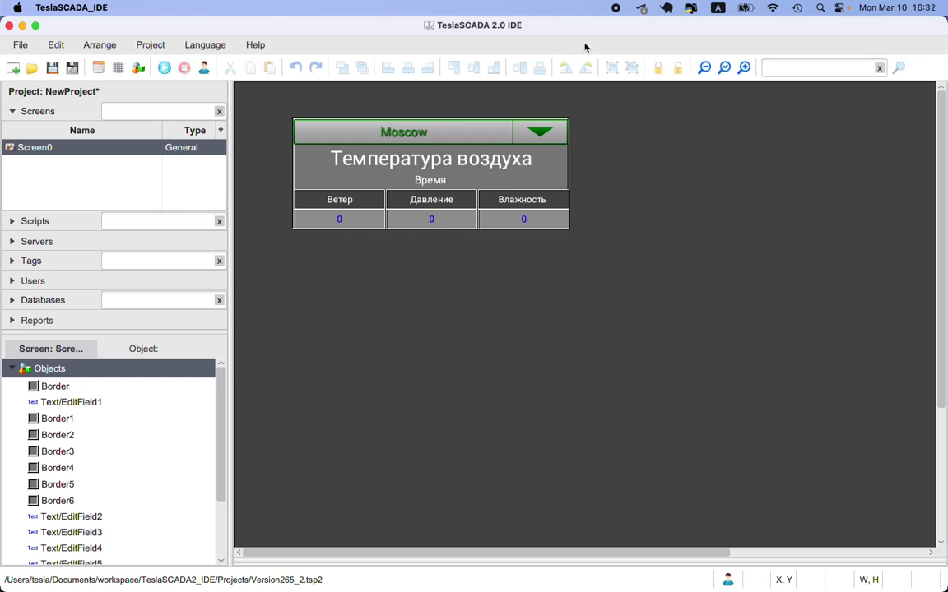